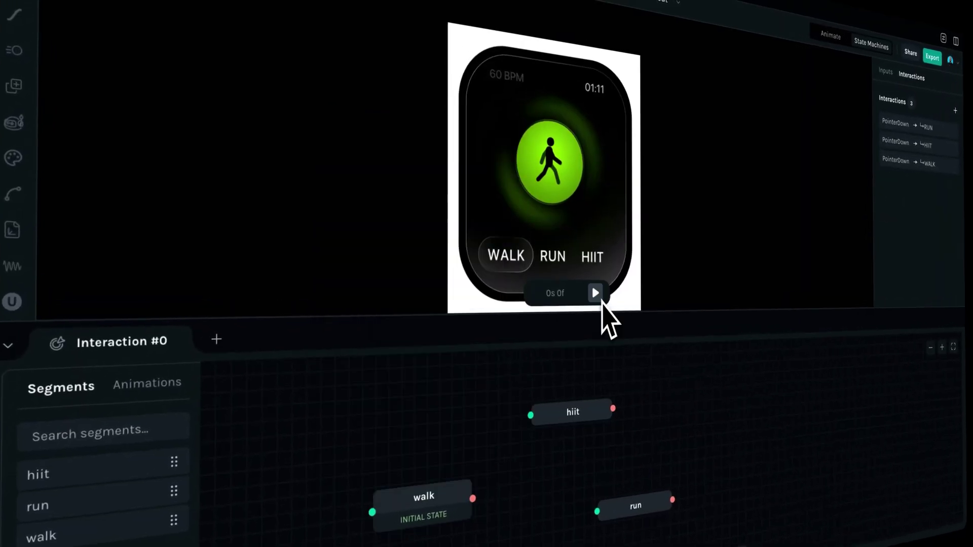
Set the character transition's condition input to E Transition and play the state machine preview
click(594, 282)
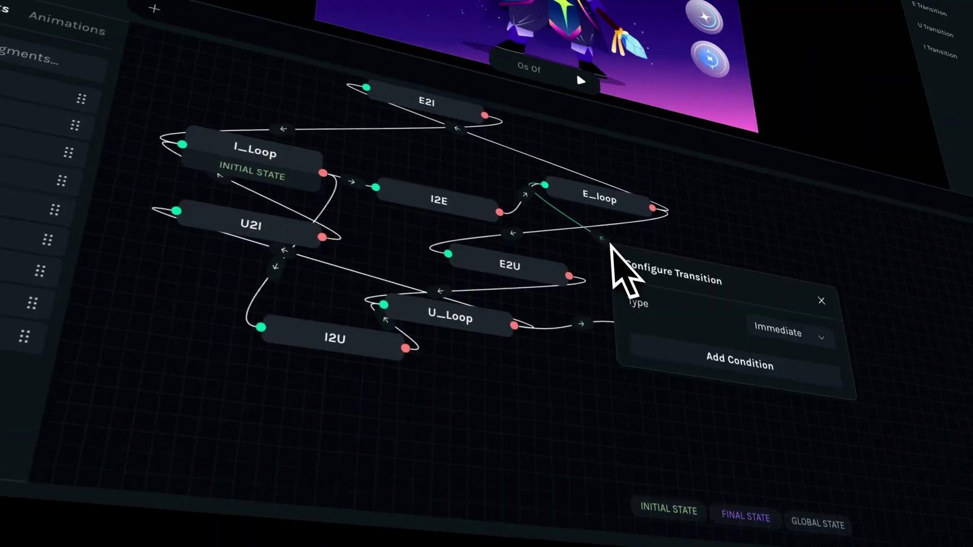
click(740, 363)
click(791, 365)
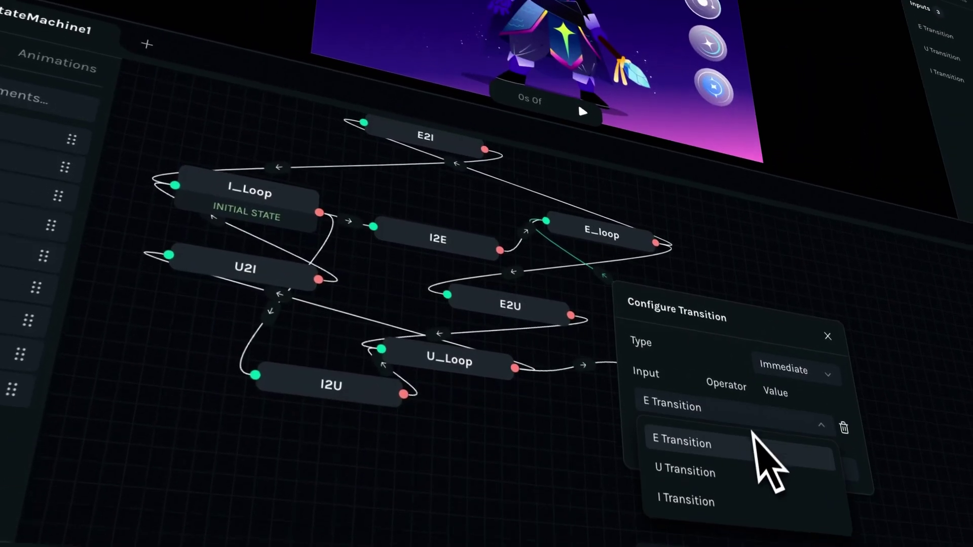
click(780, 401)
click(720, 241)
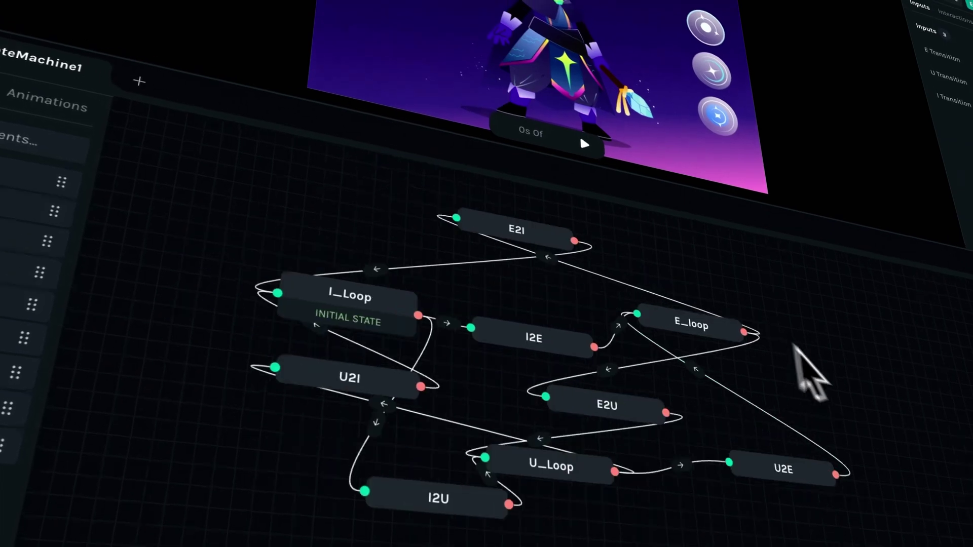
click(584, 144)
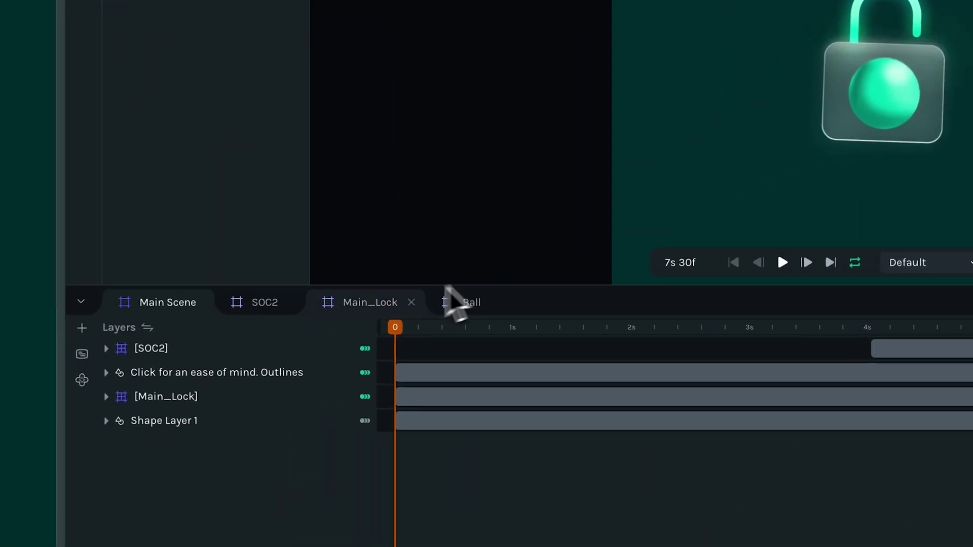
Show Main Scene's segments and preview the unlock_idle, unlock_transition and lock_idle ranges
click(82, 354)
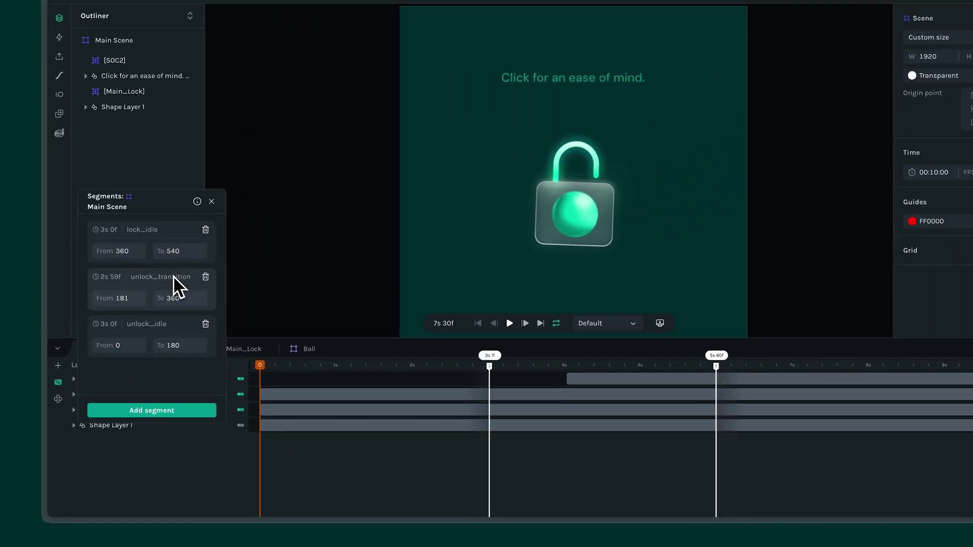
click(174, 324)
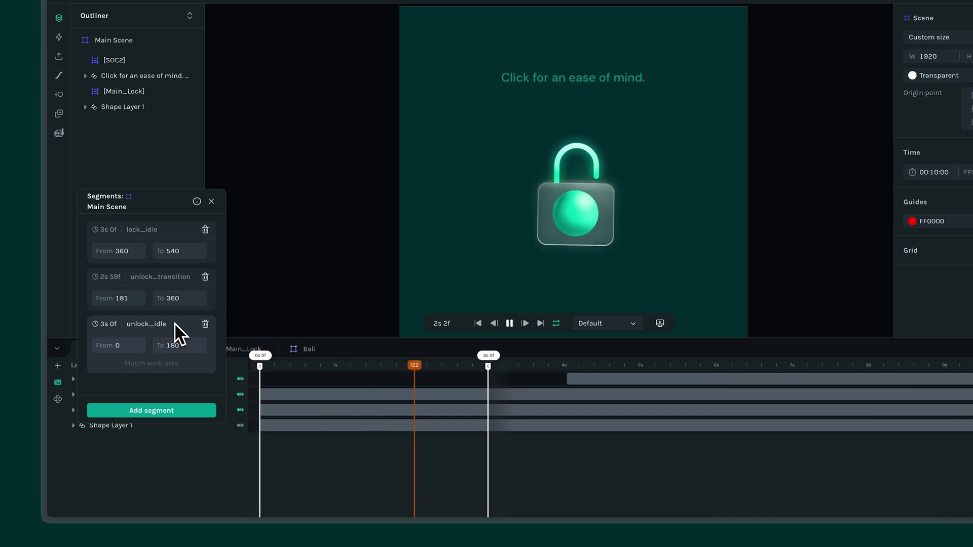
click(175, 281)
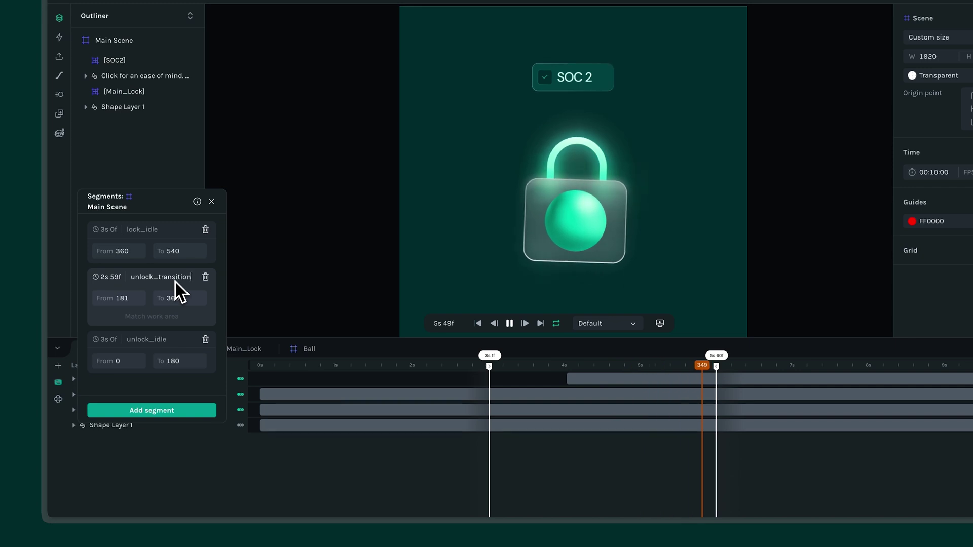
click(184, 236)
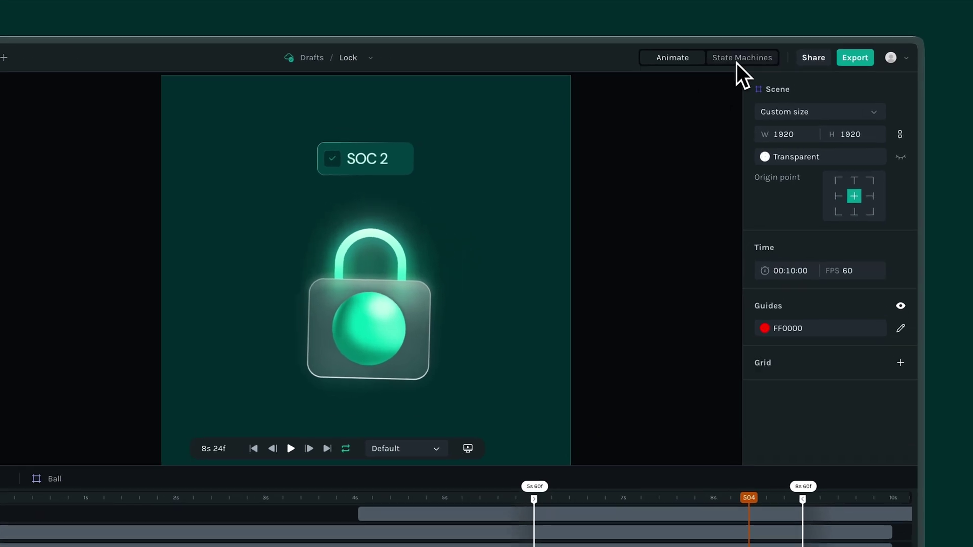
Add unlock_idle, unlock_transition and lock_idle as states in StateMachine1's graph
click(797, 44)
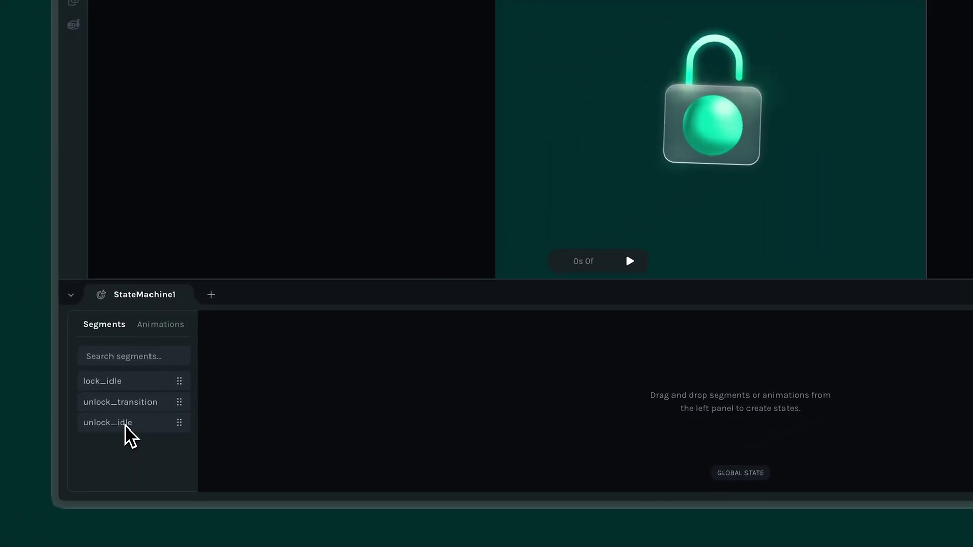
drag(108, 423, 302, 365)
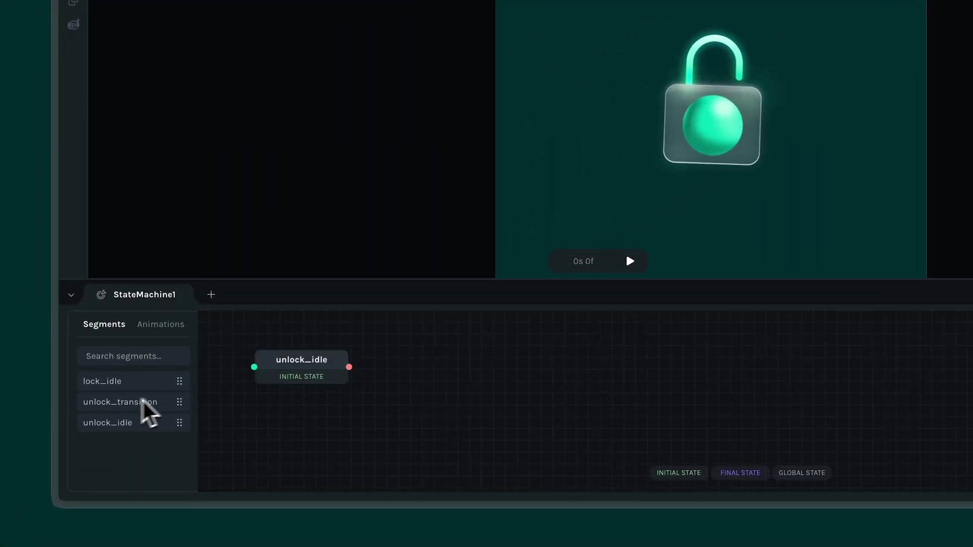
drag(142, 402, 439, 369)
drag(102, 381, 562, 385)
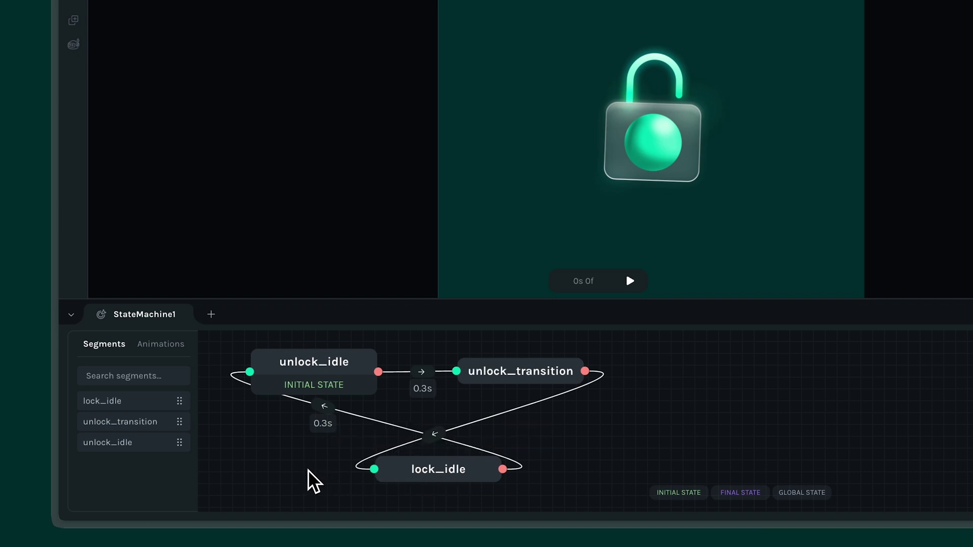
drag(308, 470, 309, 479)
Test-play the unlock_idle state, then mark lock_idle as the final state
click(330, 390)
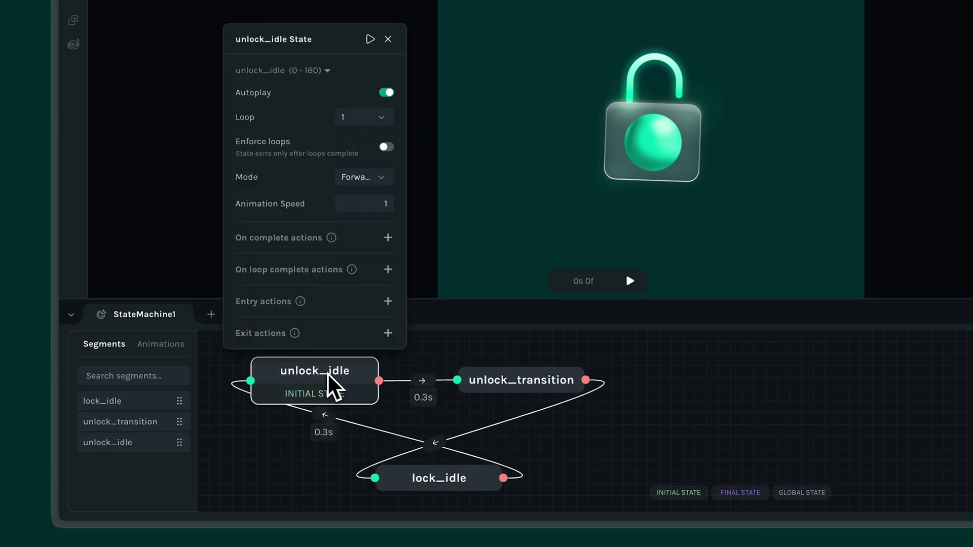
click(370, 39)
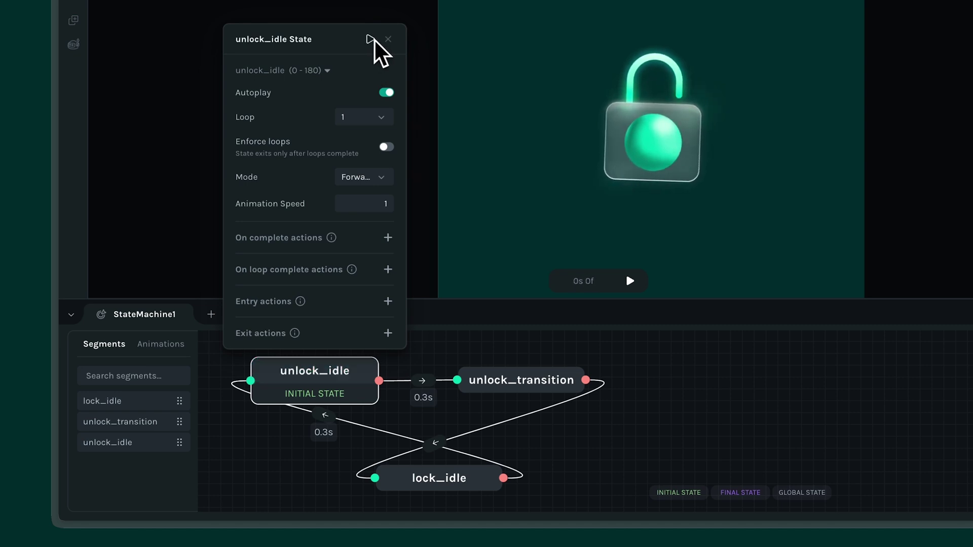
click(388, 39)
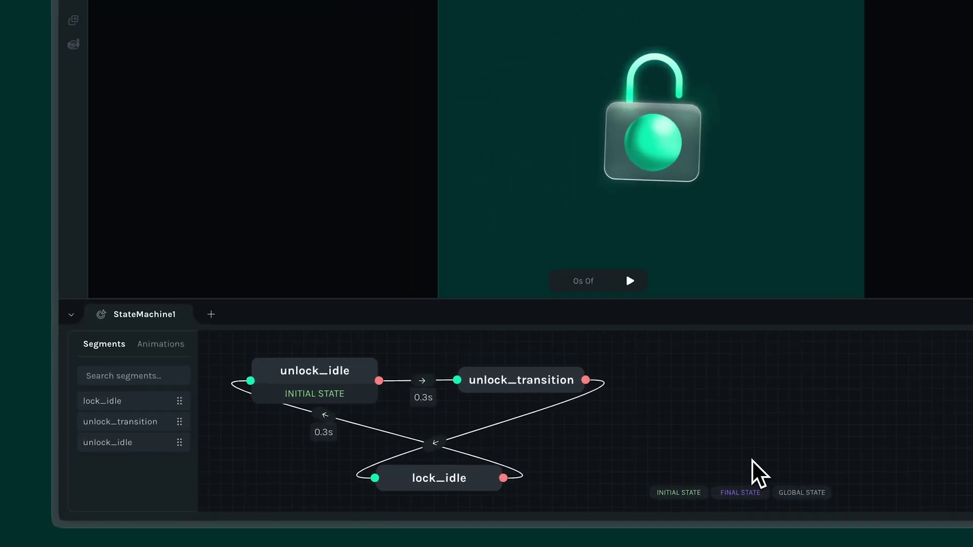
drag(748, 493, 456, 499)
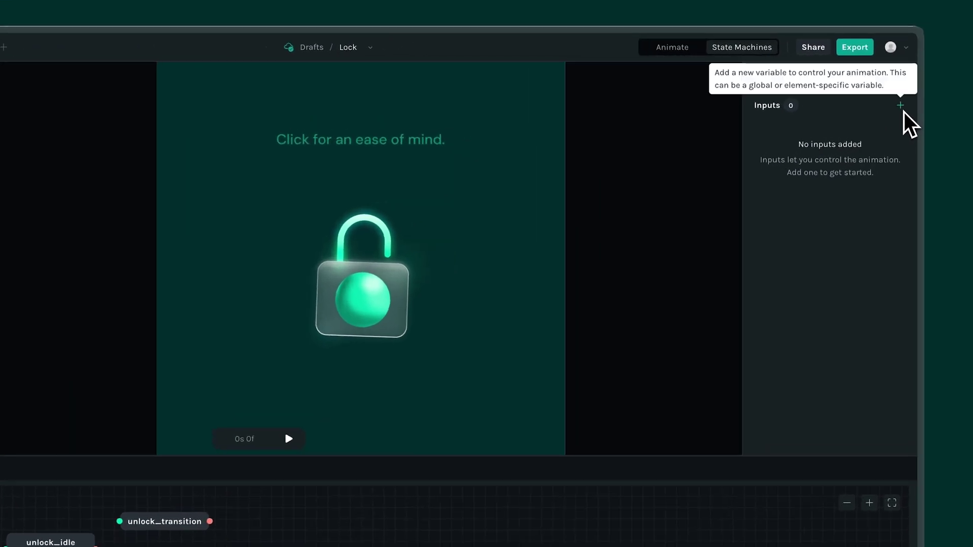
Add a Boolean input named IfPasswordCorrect with its default left off
click(900, 105)
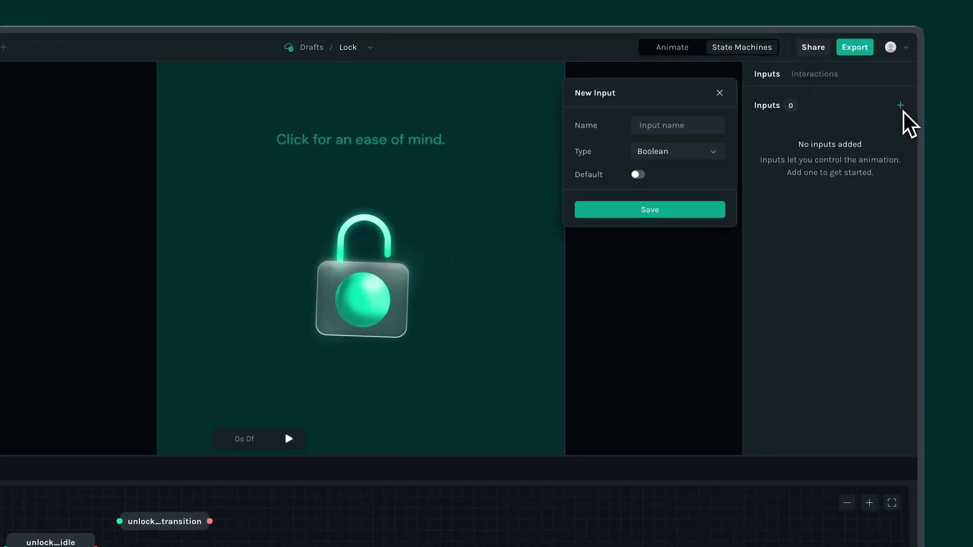
click(713, 152)
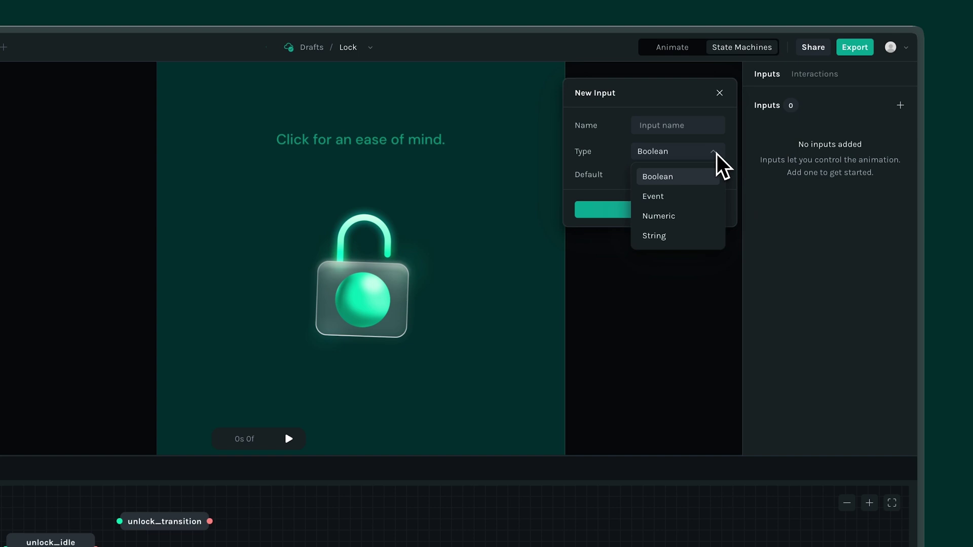
click(681, 183)
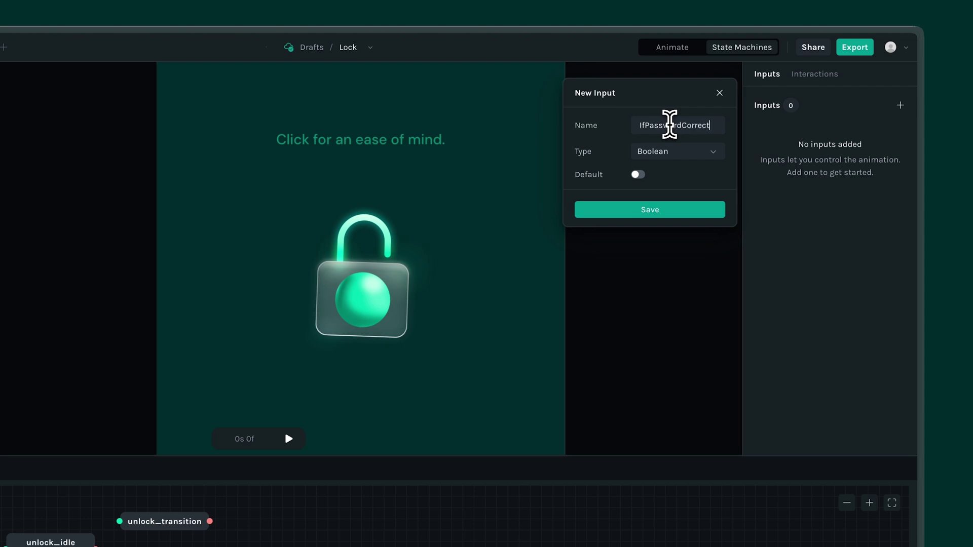
click(652, 212)
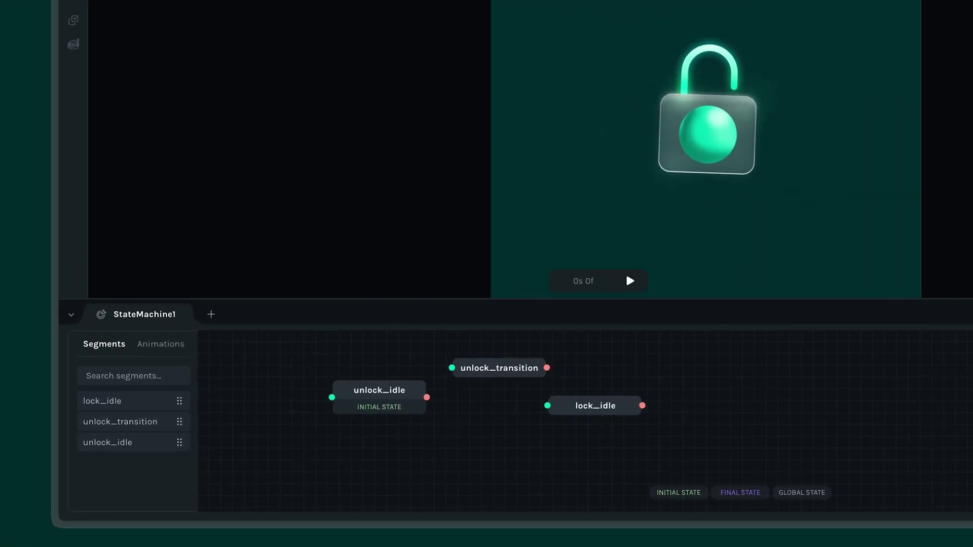
Link unlock_idle to unlock_transition on IfPasswordCorrect = True, then switch the input on to preview
drag(428, 399, 453, 369)
drag(385, 400, 345, 400)
click(420, 383)
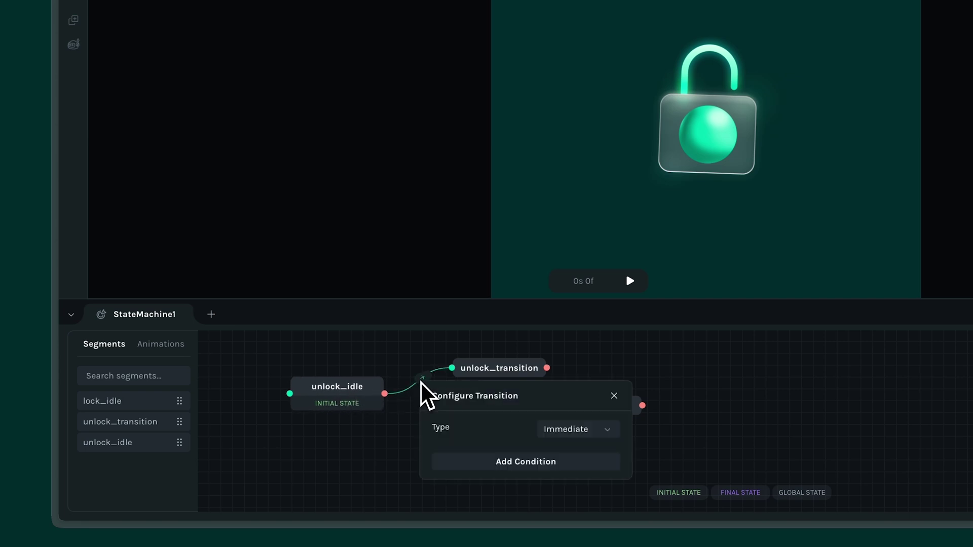
click(562, 462)
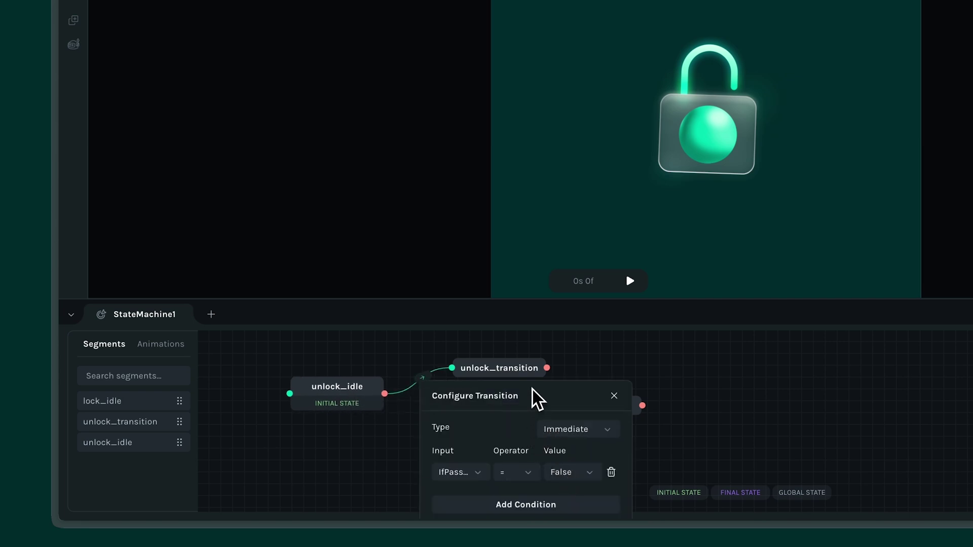
click(591, 431)
click(576, 458)
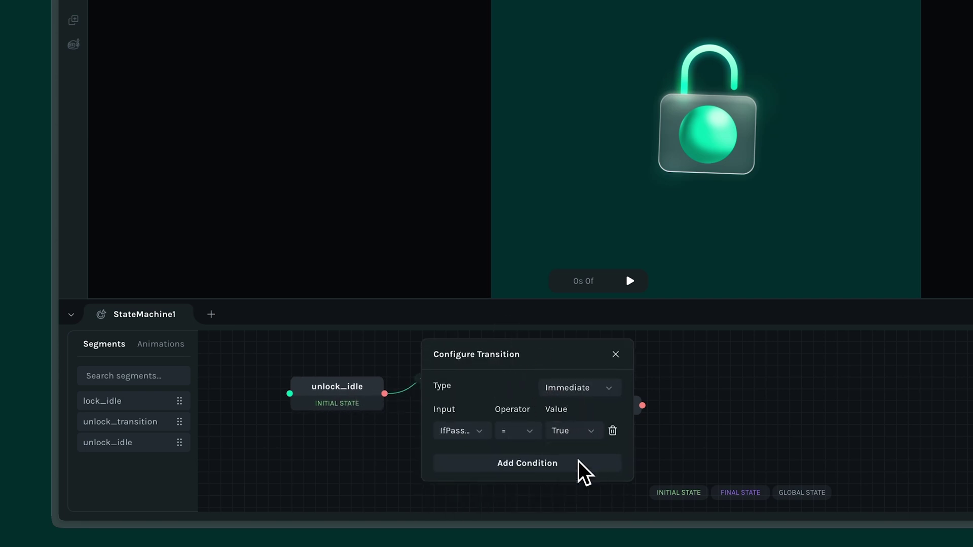
click(615, 354)
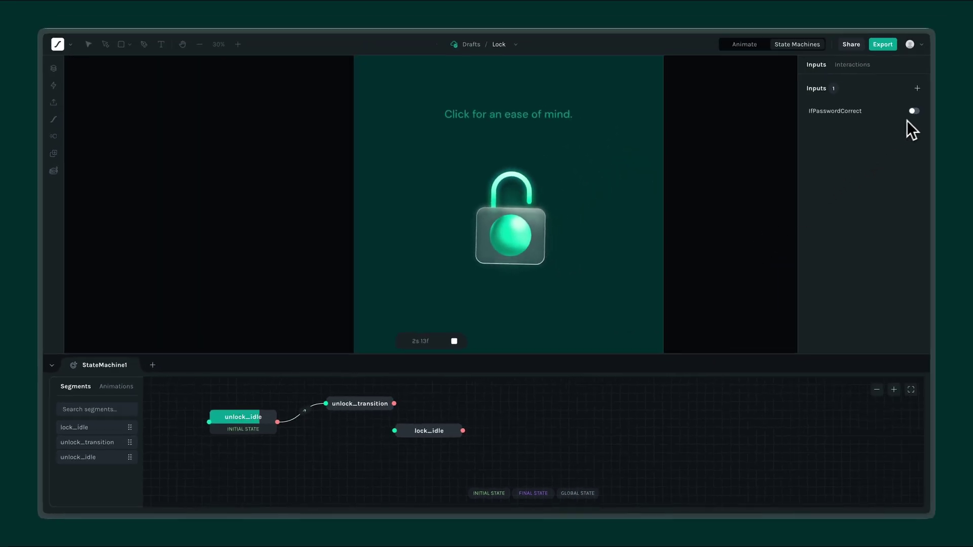
click(914, 116)
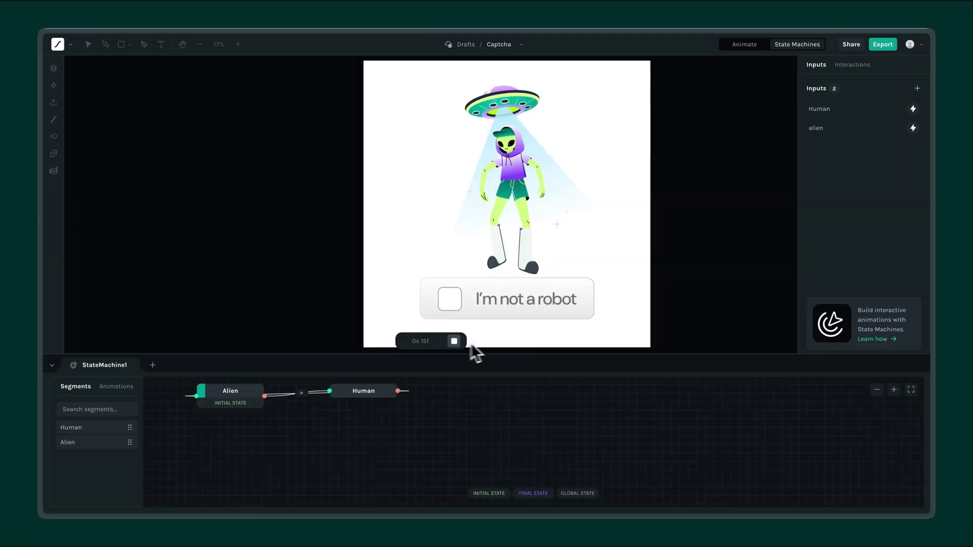
click(446, 303)
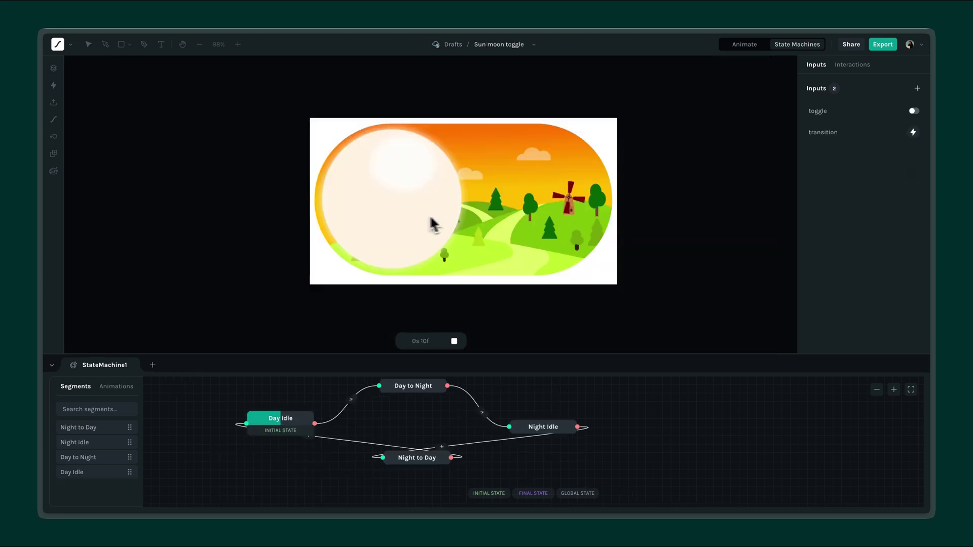
click(424, 222)
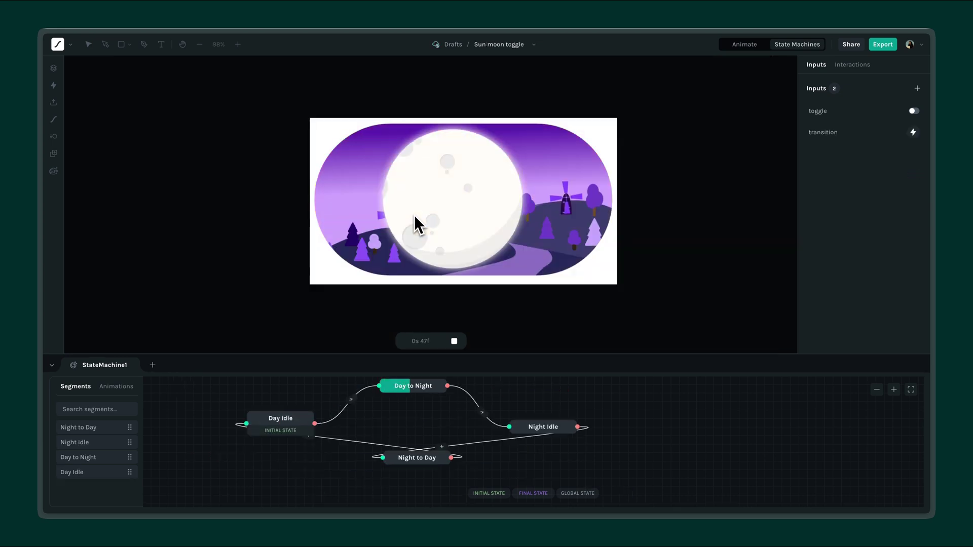
click(515, 219)
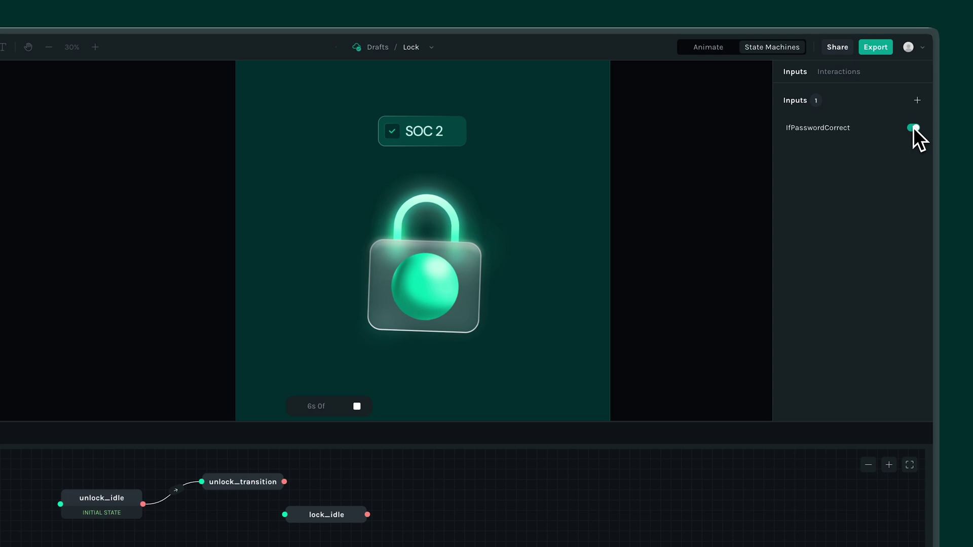
Add a Click interaction that toggles the password boolean, then click the lock to test
click(839, 75)
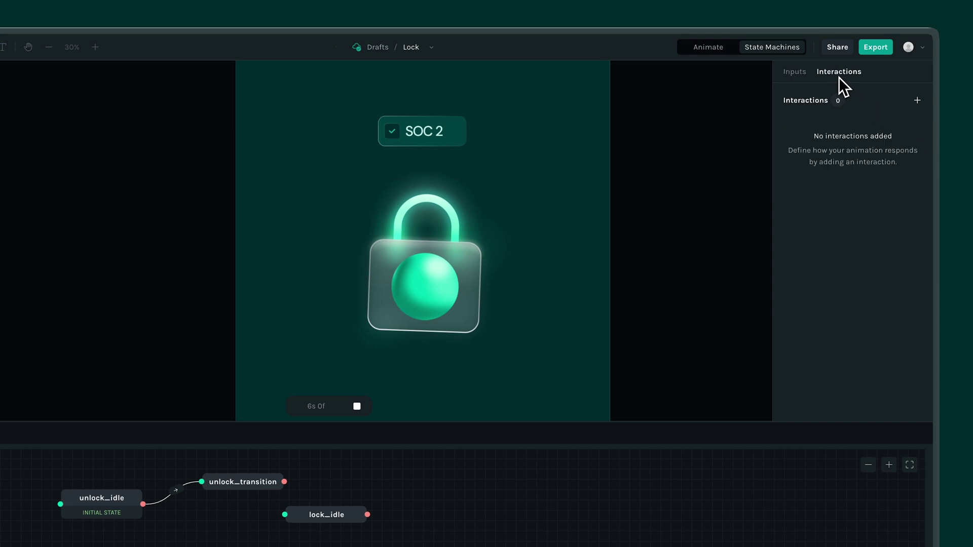
click(914, 101)
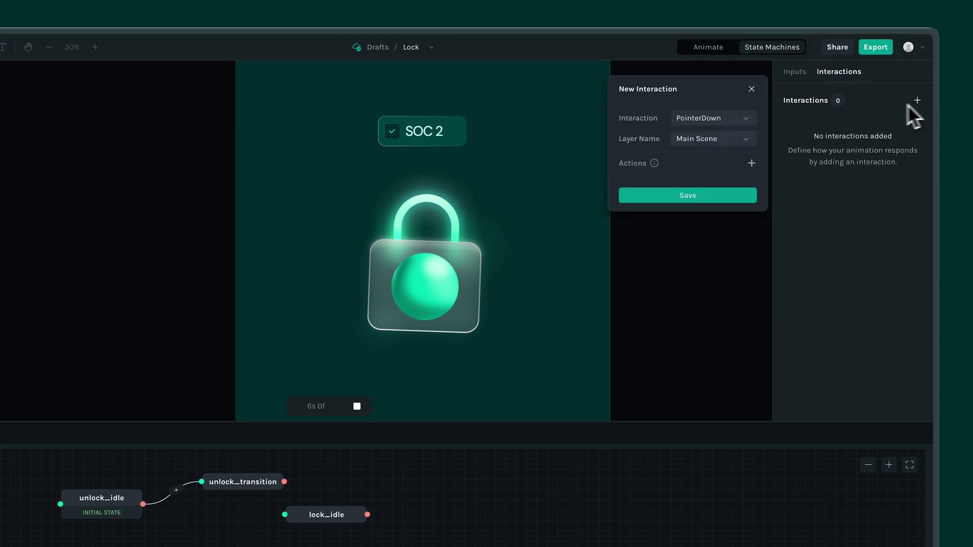
click(746, 119)
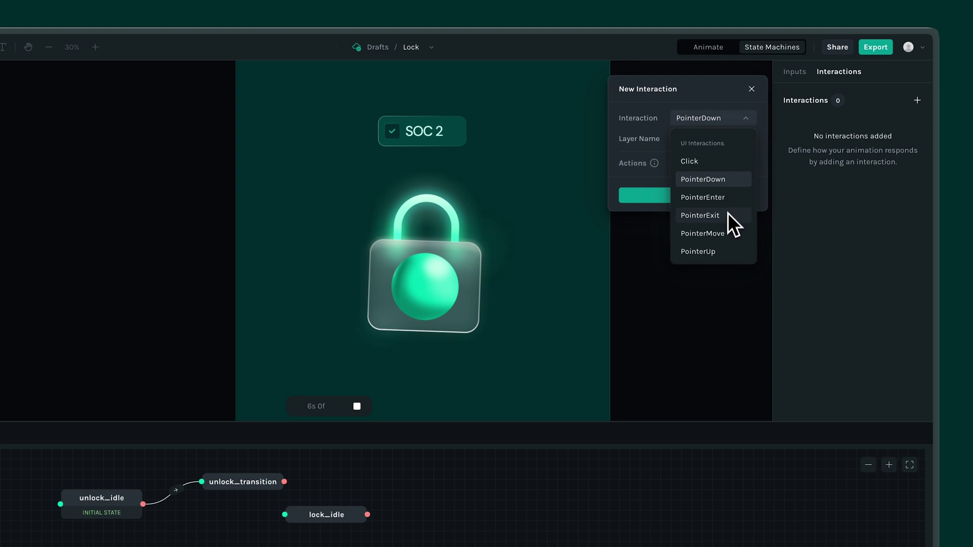
click(723, 164)
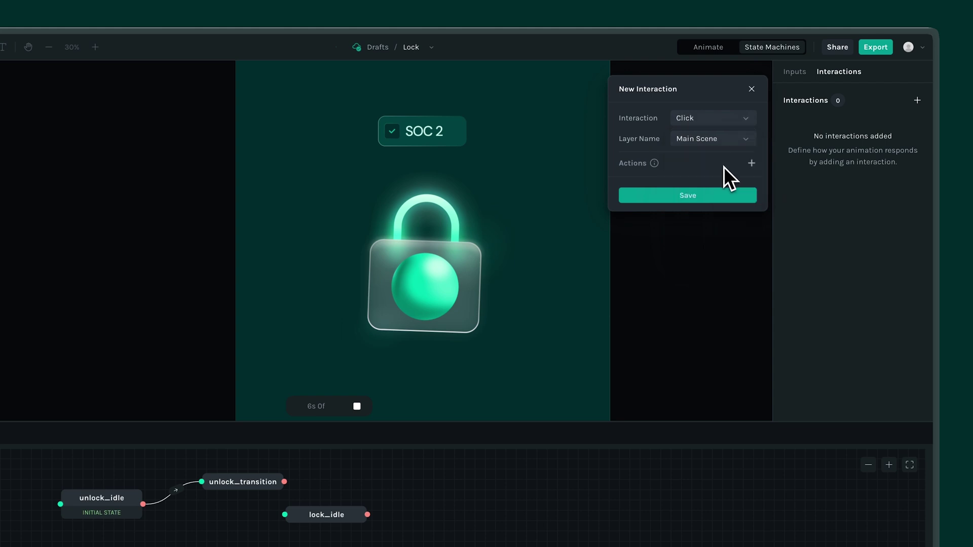
click(751, 163)
click(807, 235)
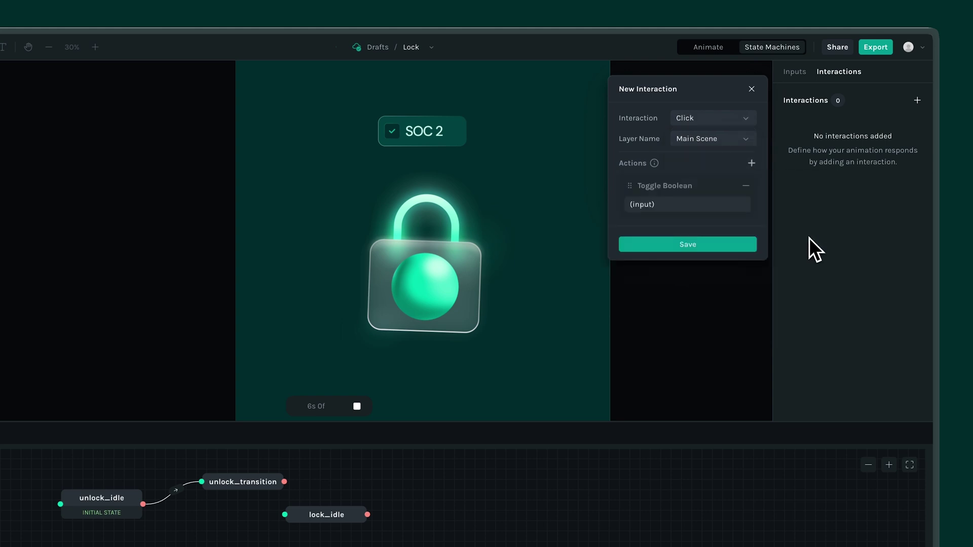
click(655, 208)
click(661, 230)
click(663, 244)
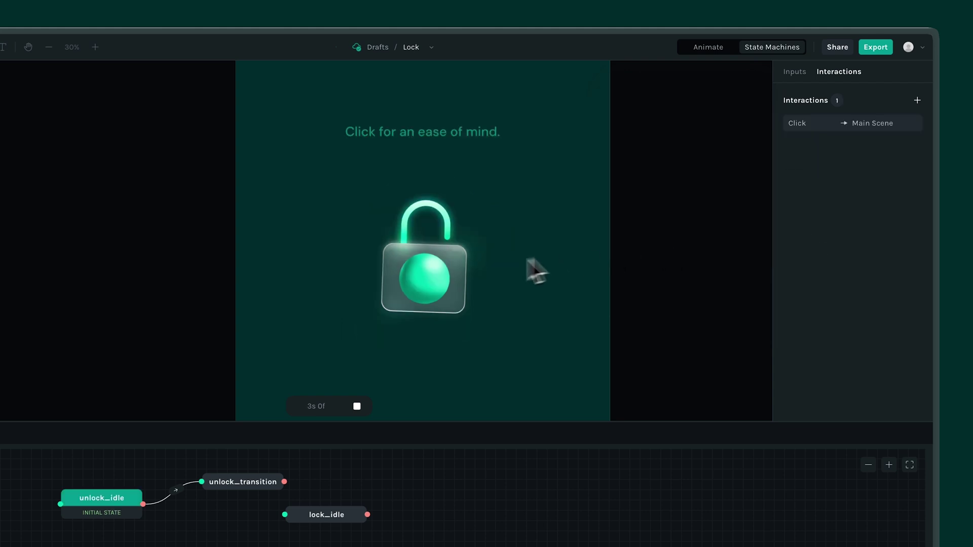
click(458, 281)
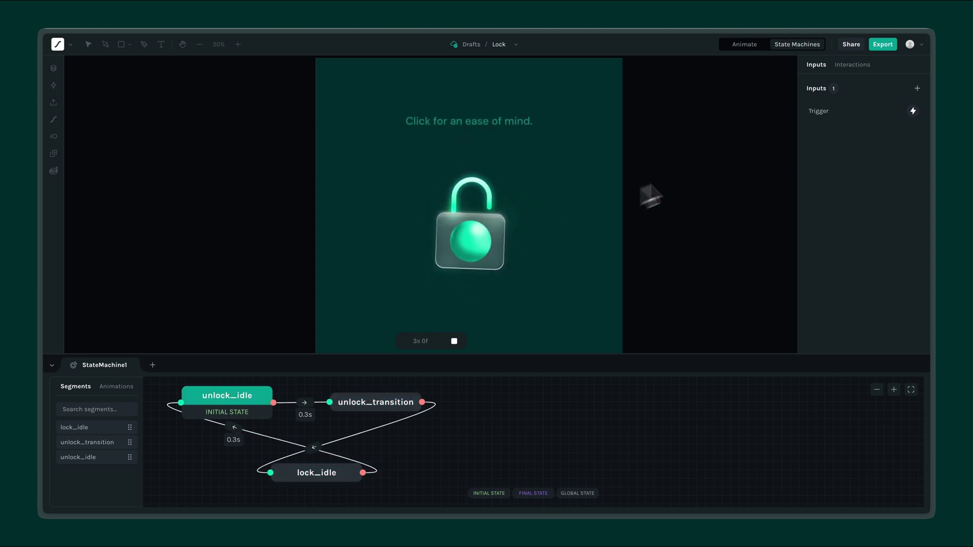
Show the Lock animation's export options for dotLottie formats with 1 state machine
click(883, 45)
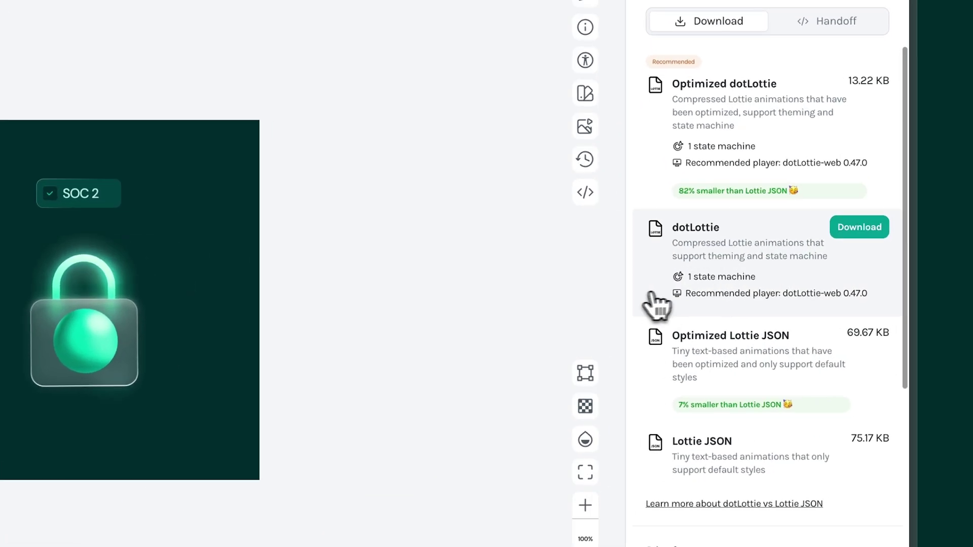
mouse_move(801, 286)
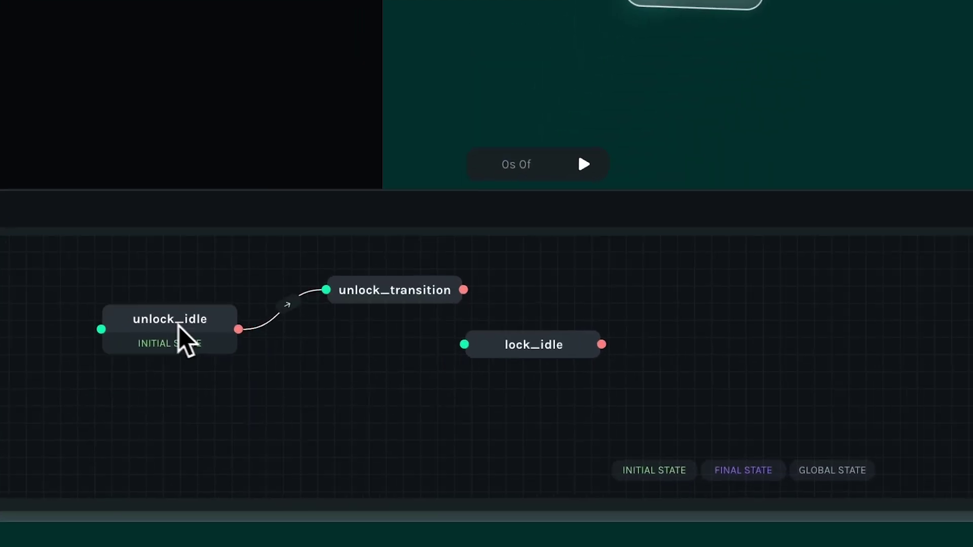
Add a value condition to the transition, then begin a new interaction and list its events
click(282, 304)
click(432, 424)
click(525, 381)
click(502, 417)
click(562, 271)
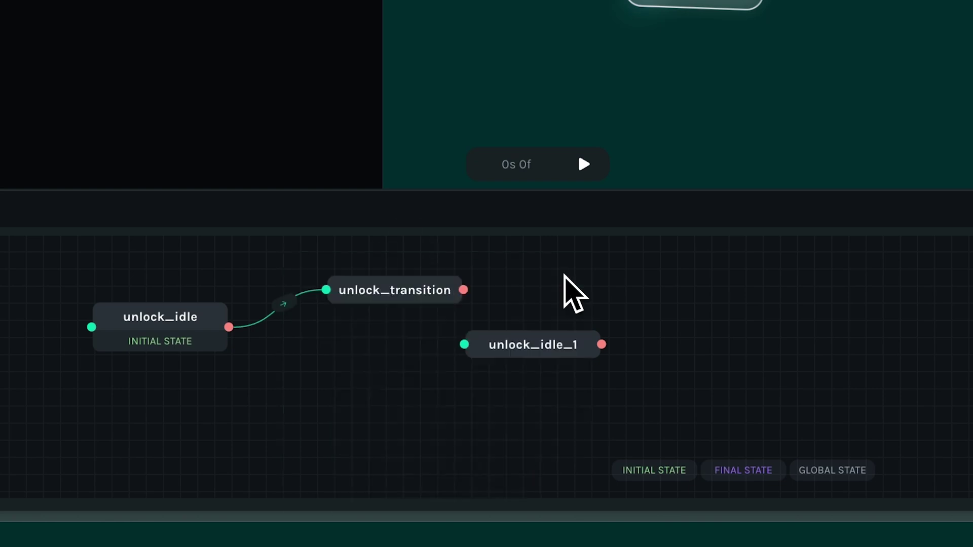
click(904, 229)
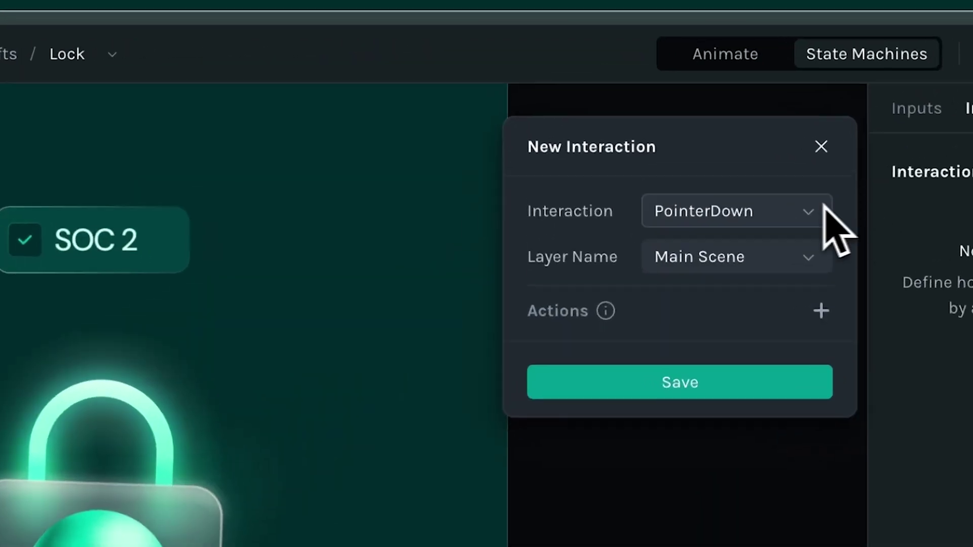
click(826, 213)
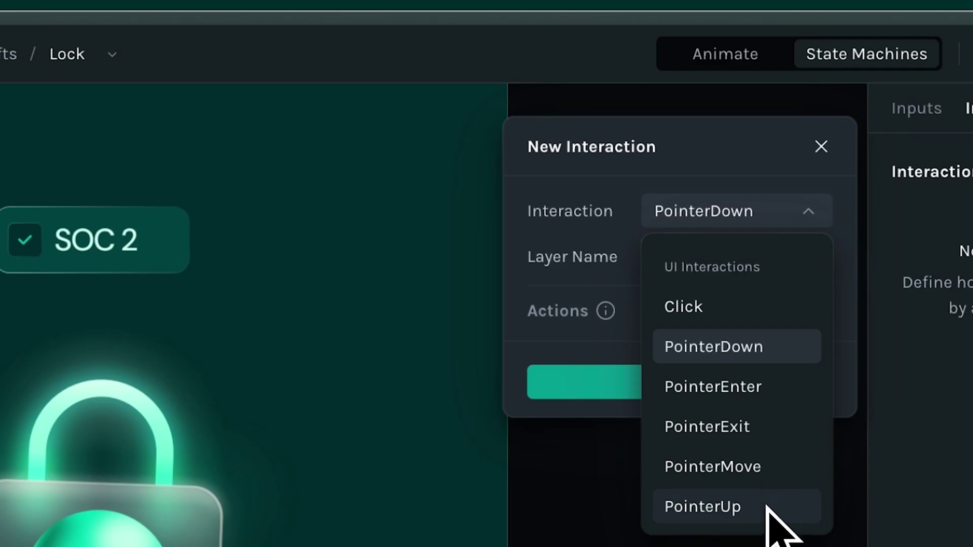